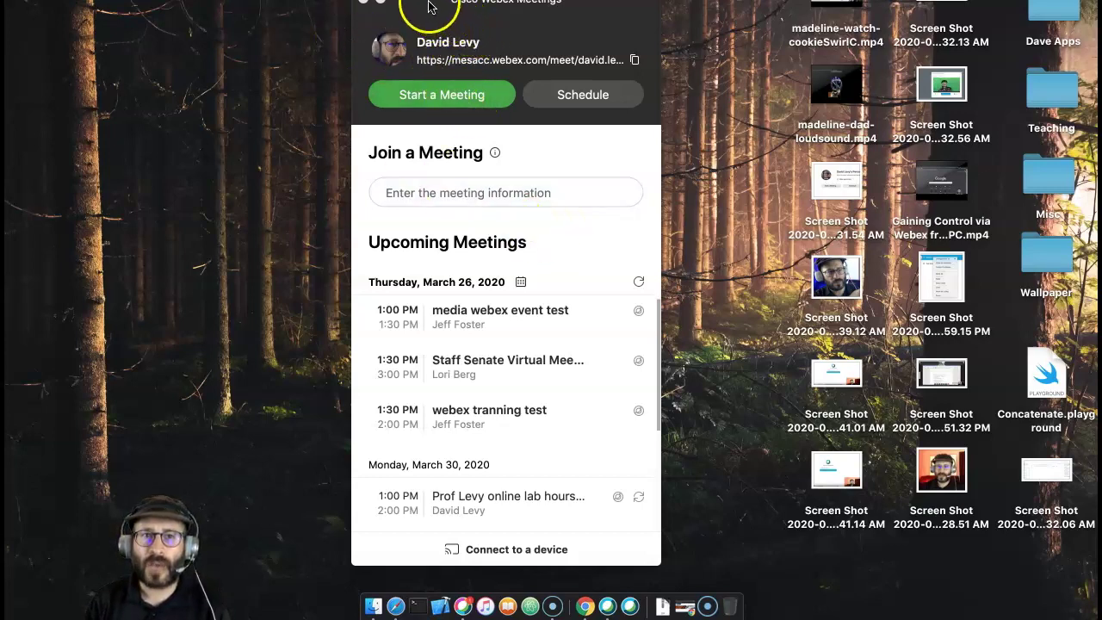
# Step: Arrange the Webex windows and start the personal room meeting in full-screen view
pyautogui.moveTo(428, 1); pyautogui.dragTo(435, 10)
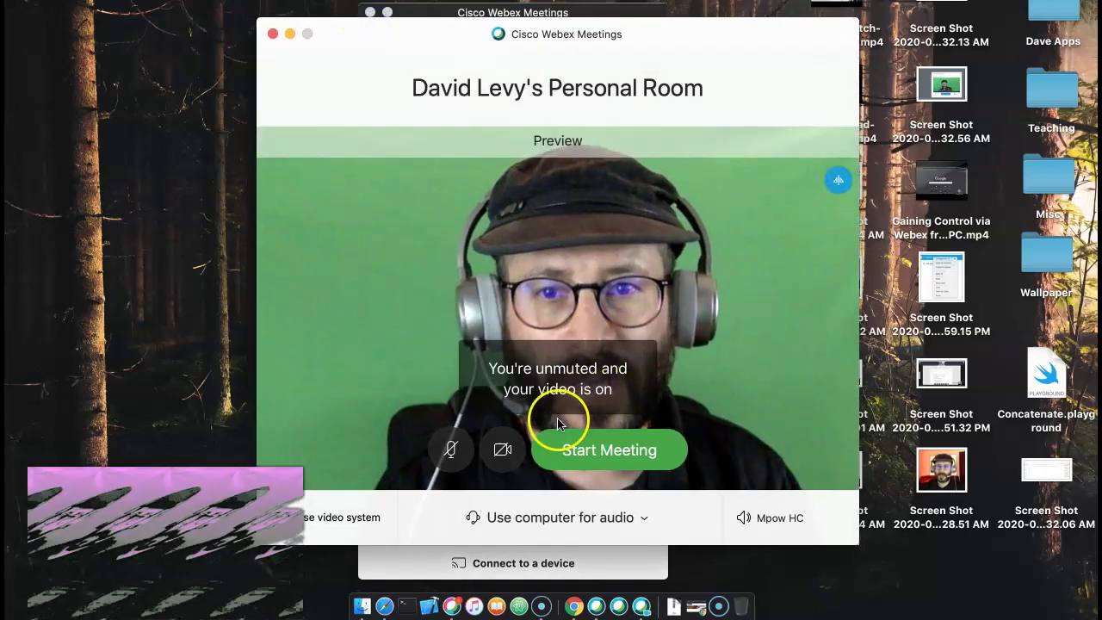
pyautogui.moveTo(409, 29); pyautogui.dragTo(468, 21)
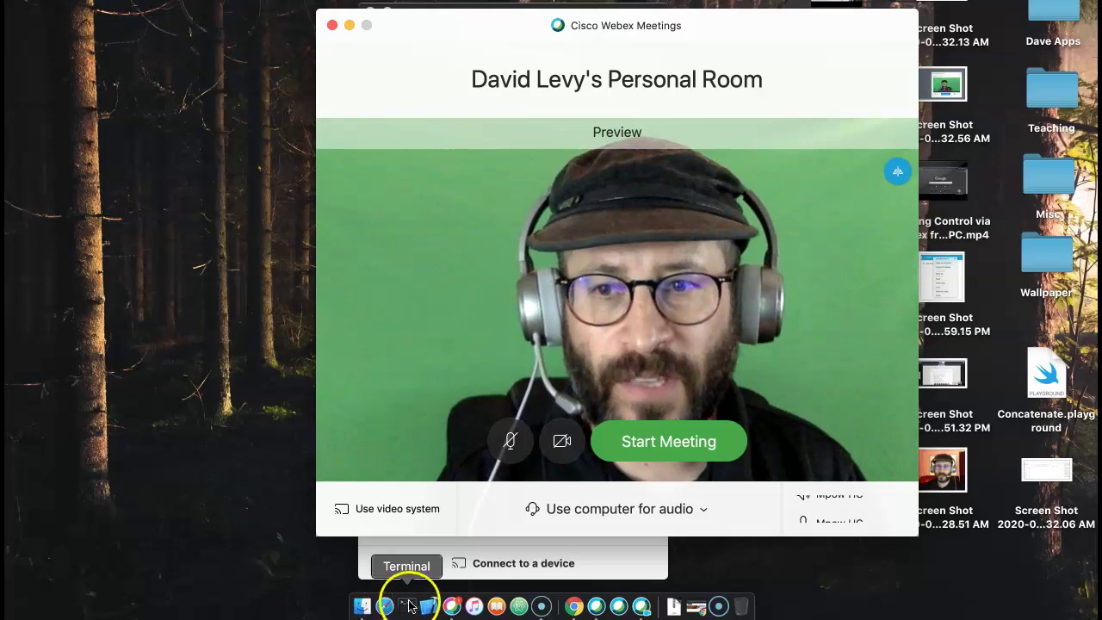
pyautogui.click(652, 441)
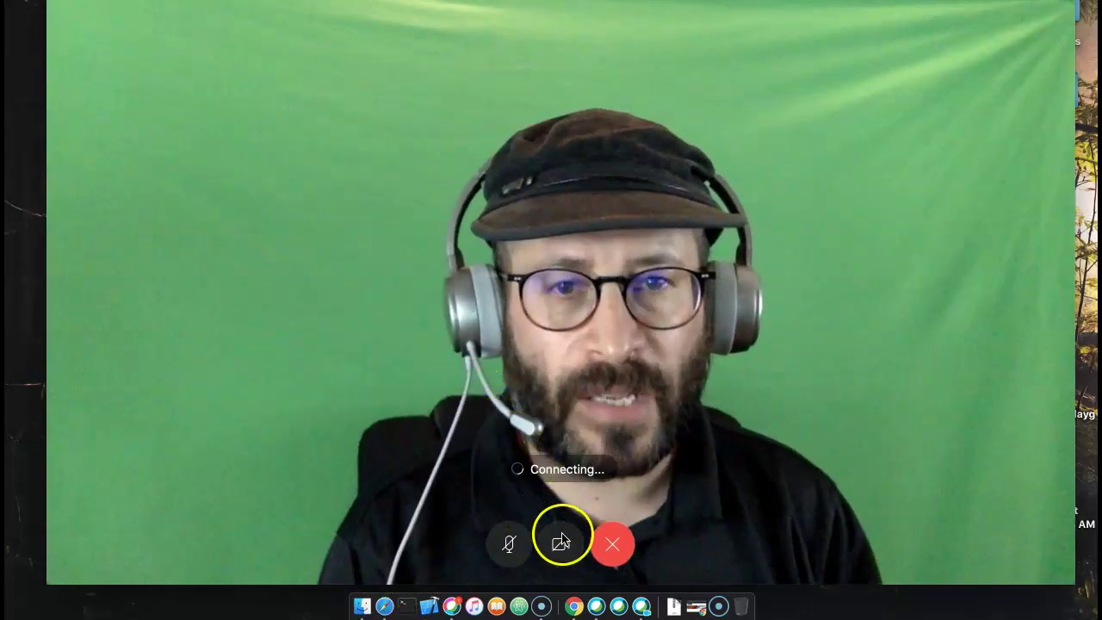
pyautogui.click(561, 537)
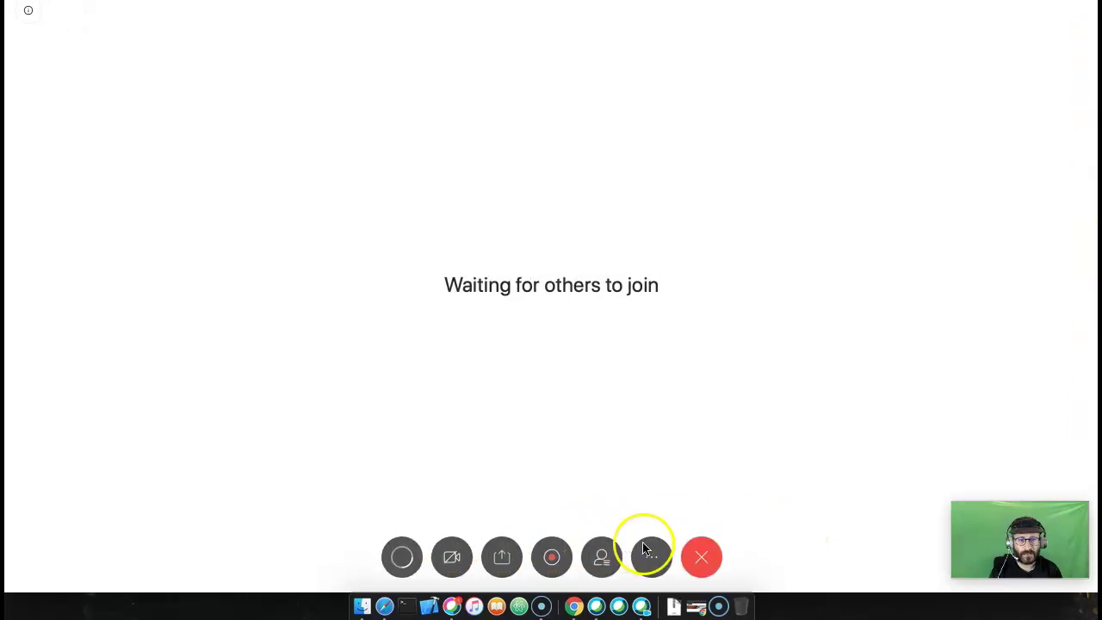
# Step: Send an email invitation to the participant's address and close the '1 invitation sent' confirmation
pyautogui.click(677, 557)
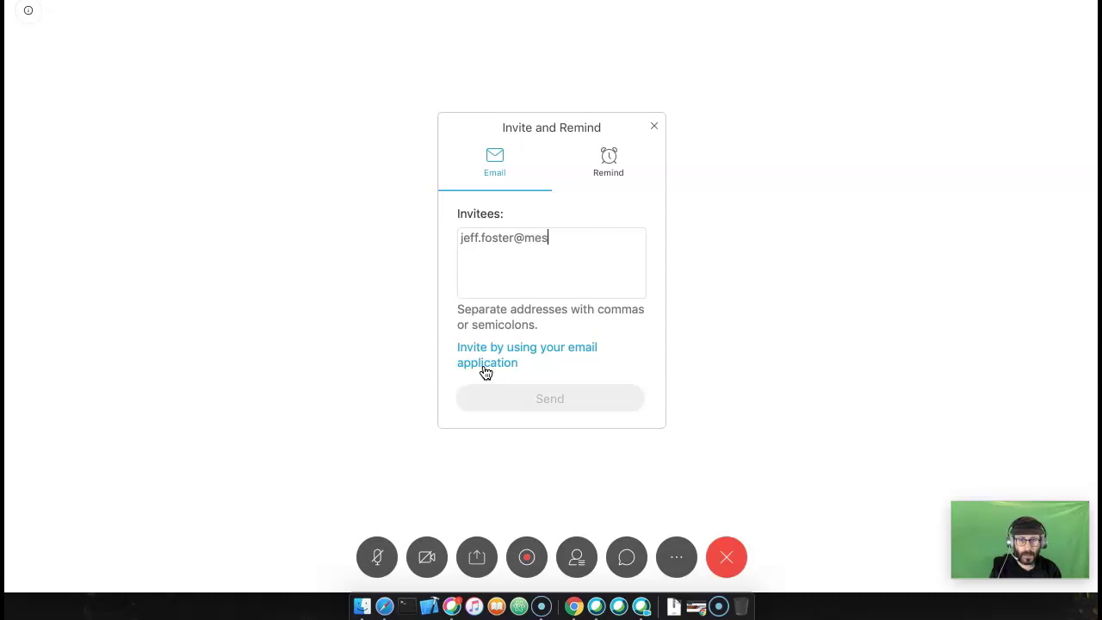
pyautogui.write('o.com')
pyautogui.press('Return')
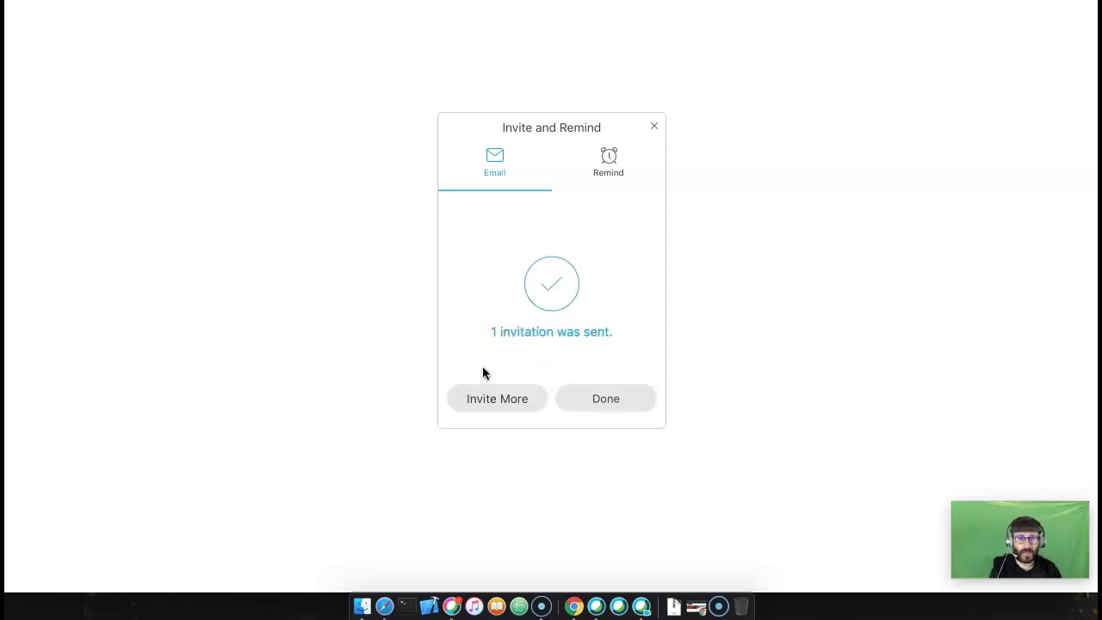
pyautogui.click(591, 419)
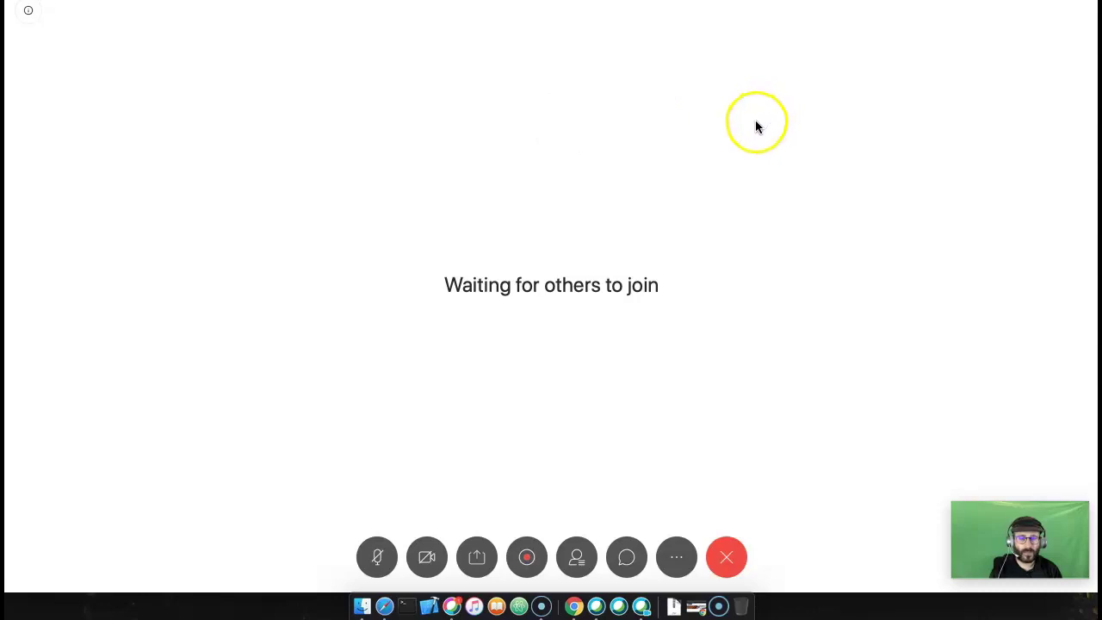
# Step: Exit full screen, shrink the meeting to a window, then widen it to the screen edge
pyautogui.click(297, 36)
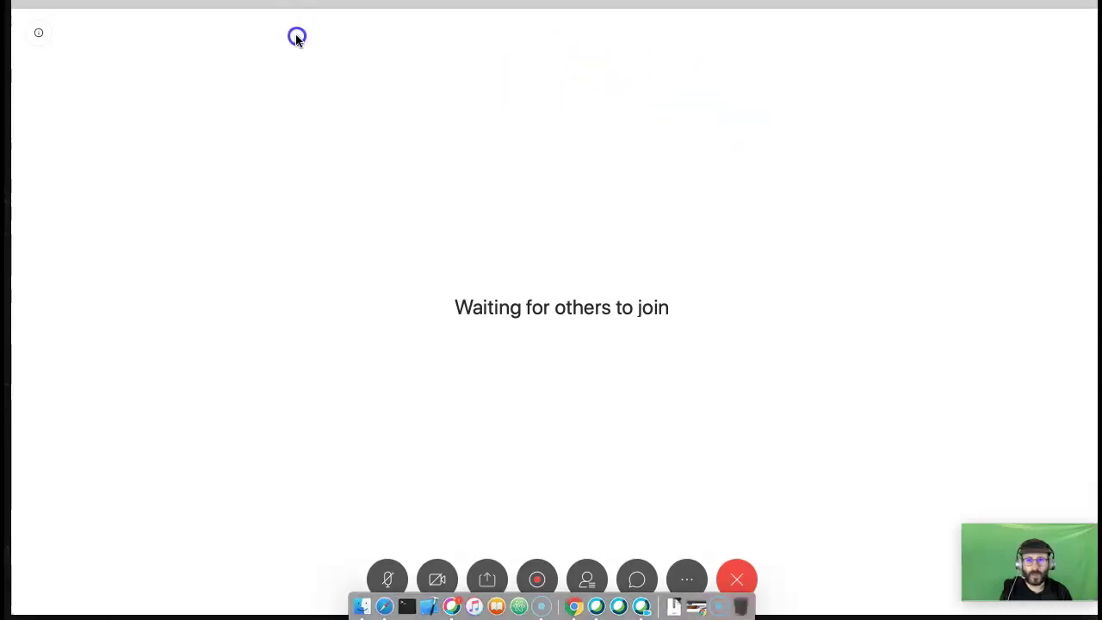
pyautogui.click(63, 40)
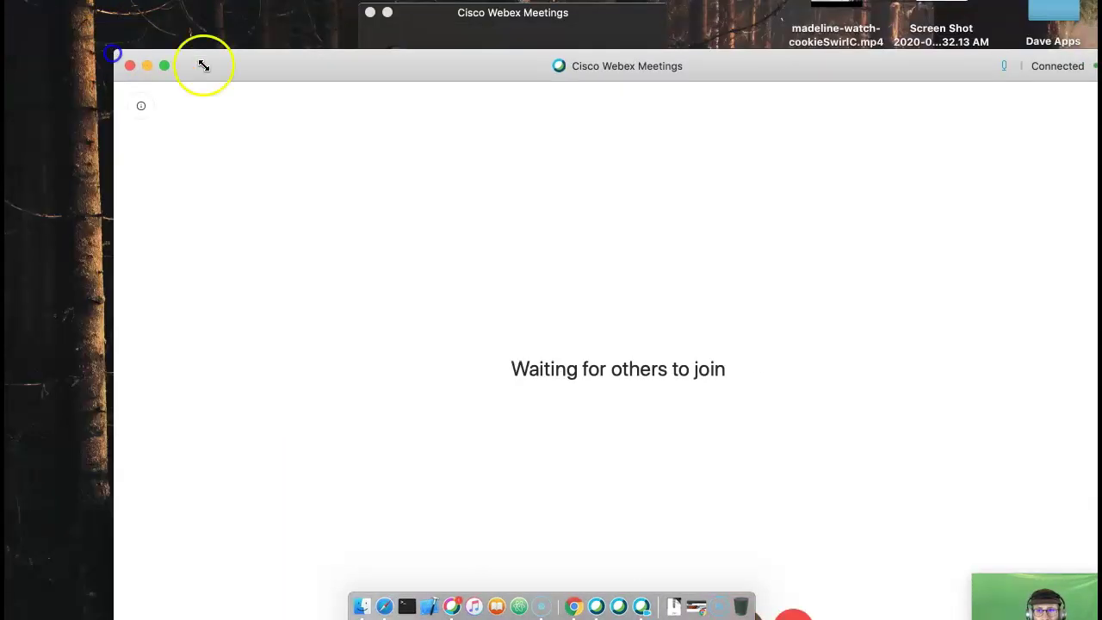
pyautogui.moveTo(121, 12); pyautogui.dragTo(131, 15)
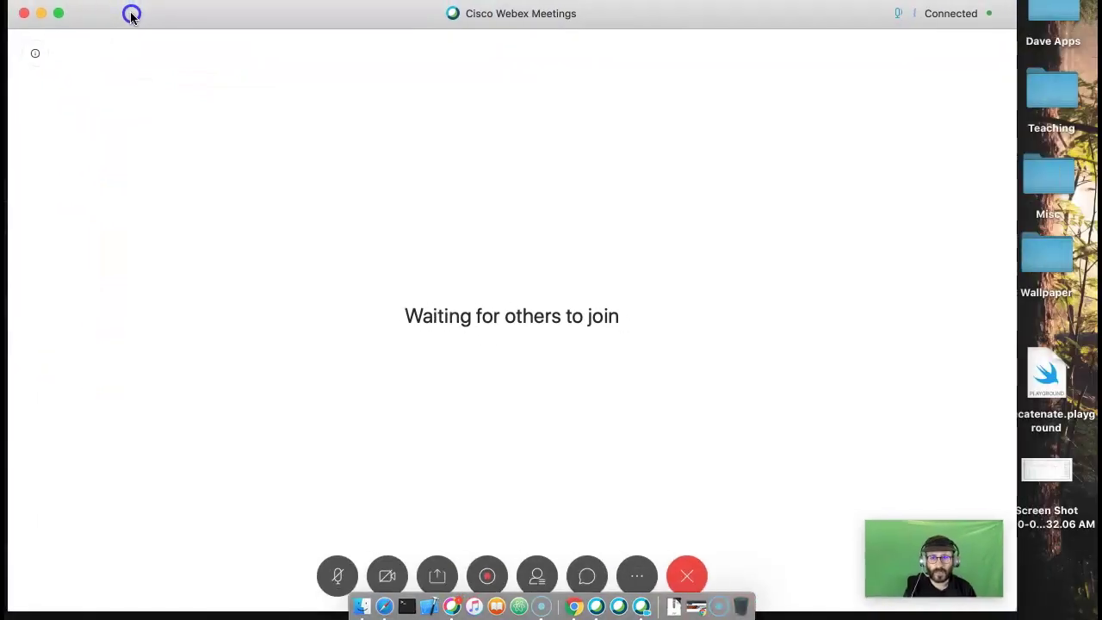
pyautogui.moveTo(1013, 153); pyautogui.dragTo(1097, 152)
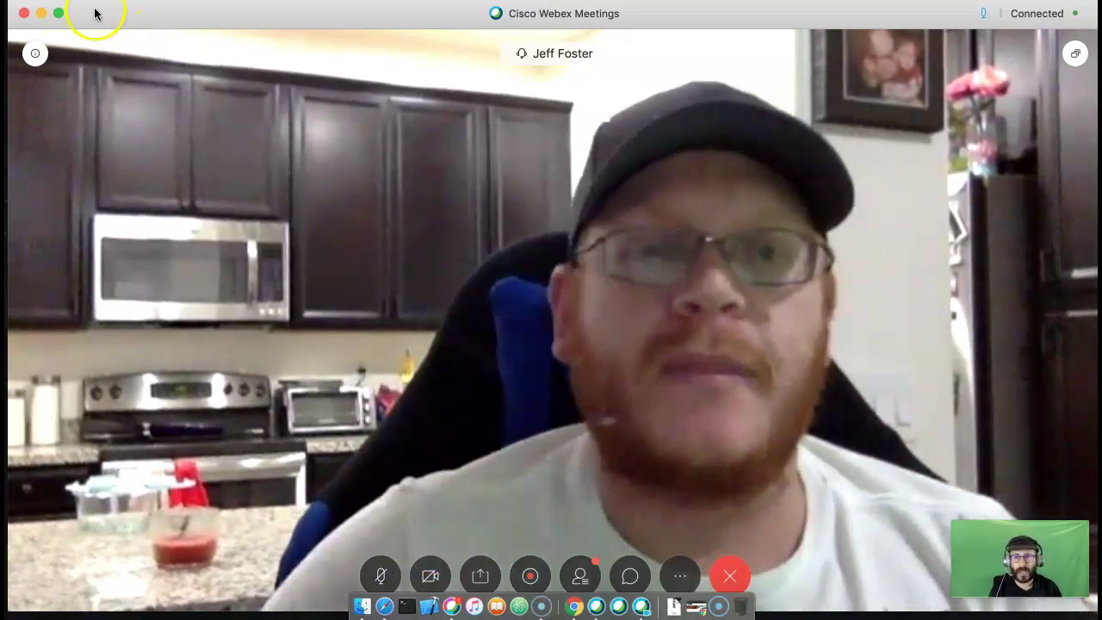
# Step: Move the meeting window down slightly and show the participants list
pyautogui.moveTo(94, 9); pyautogui.dragTo(116, 18)
pyautogui.click(563, 569)
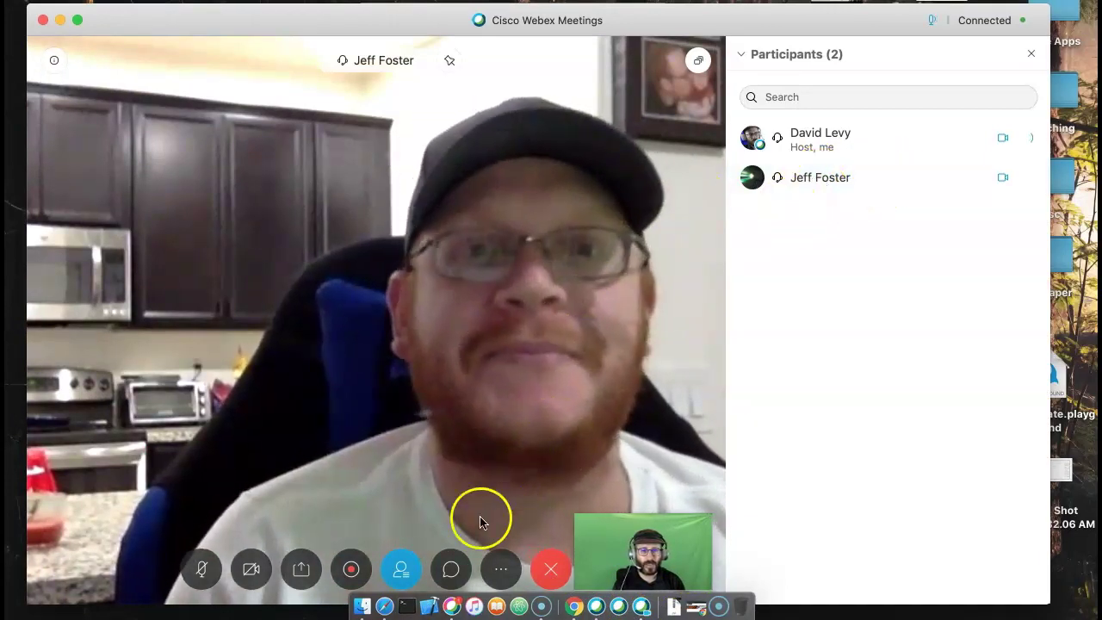
pyautogui.click(408, 570)
pyautogui.click(560, 568)
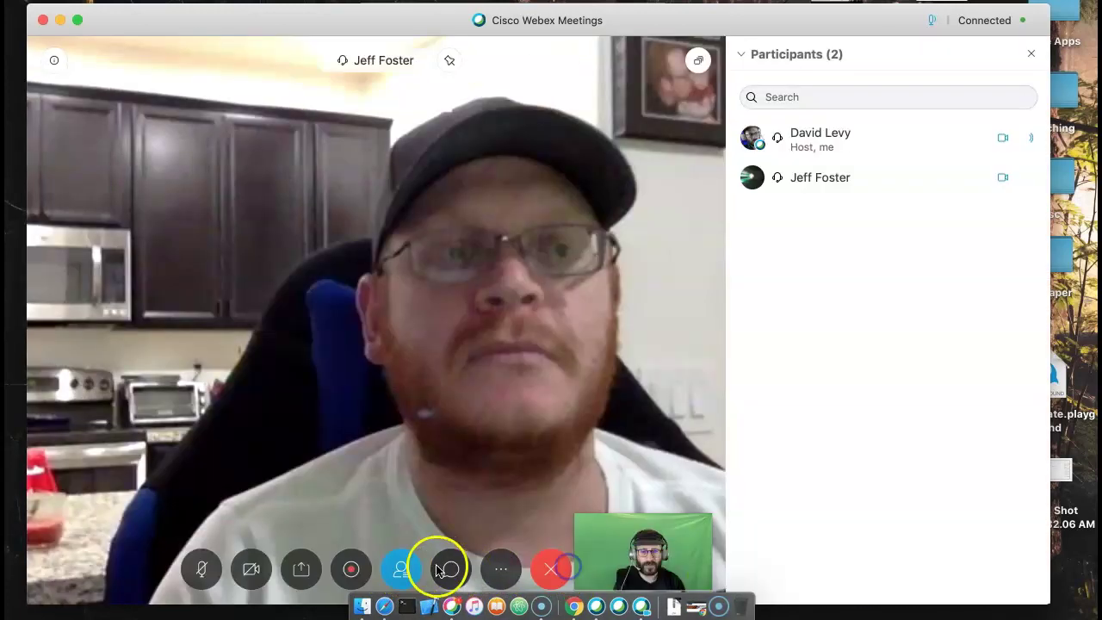
# Step: Stop the other participant's video from their context menu
pyautogui.moveTo(783, 188)
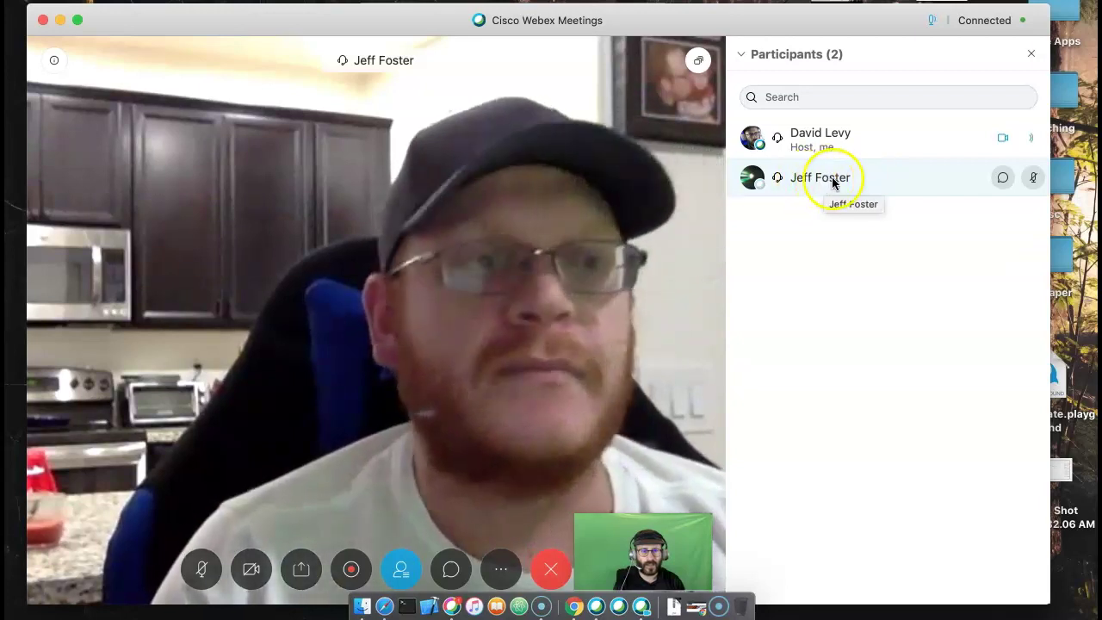
pyautogui.rightClick(834, 181)
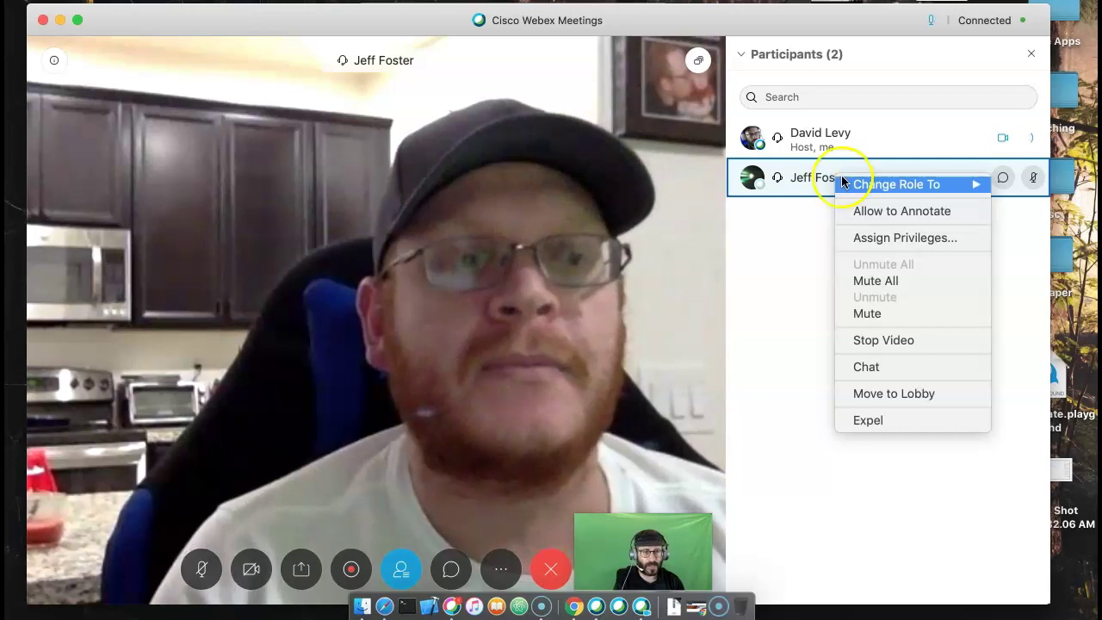
pyautogui.click(889, 344)
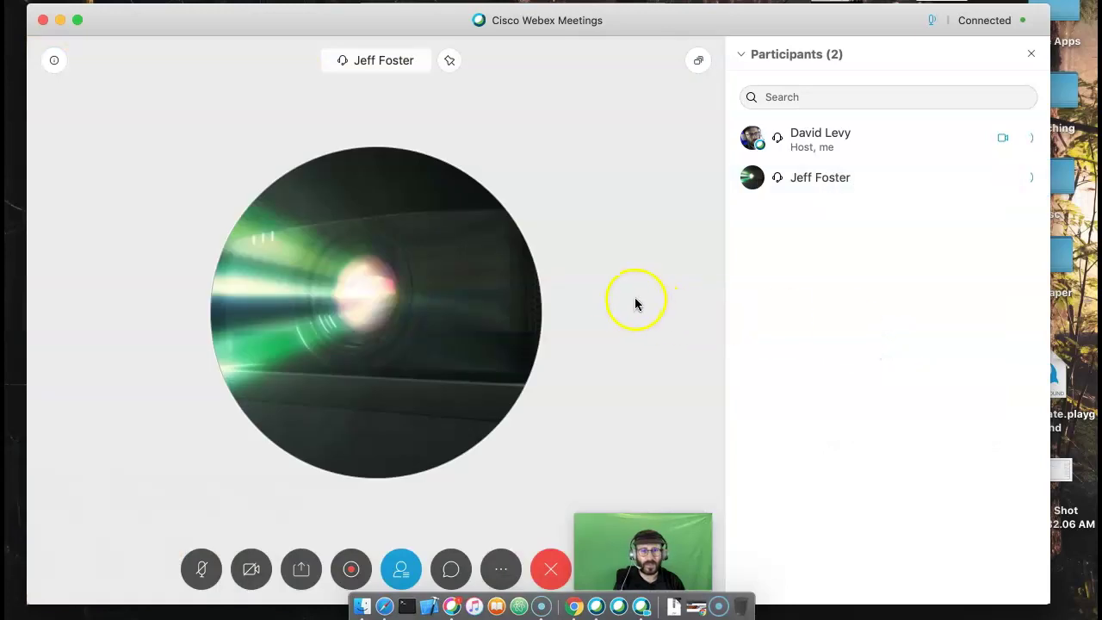
# Step: Select the other participant and start a private chat with them
pyautogui.click(812, 184)
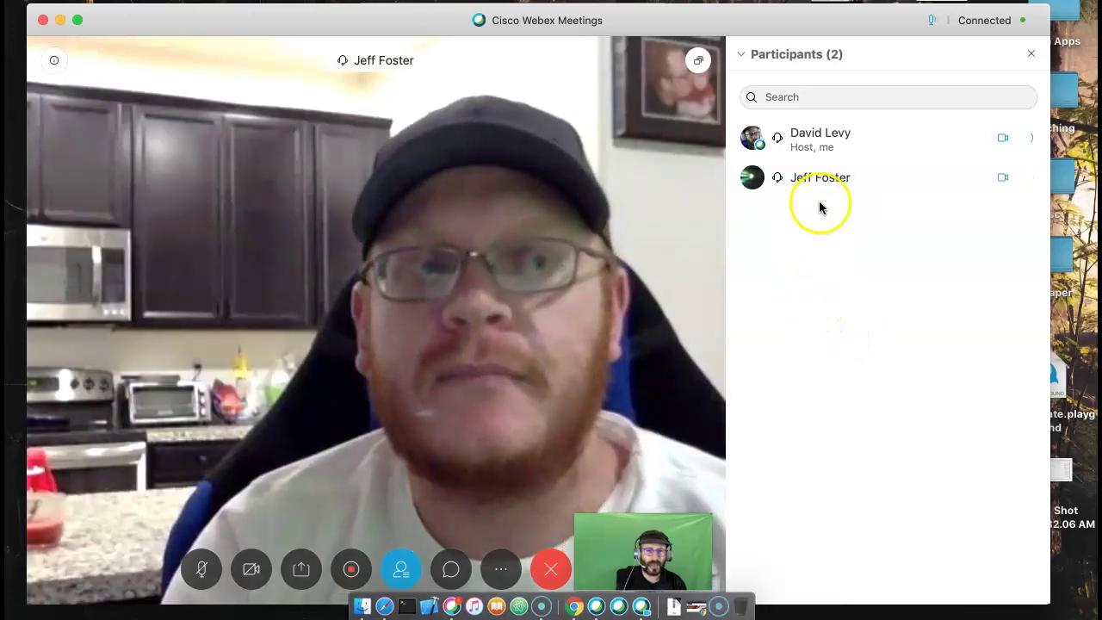
pyautogui.moveTo(824, 191)
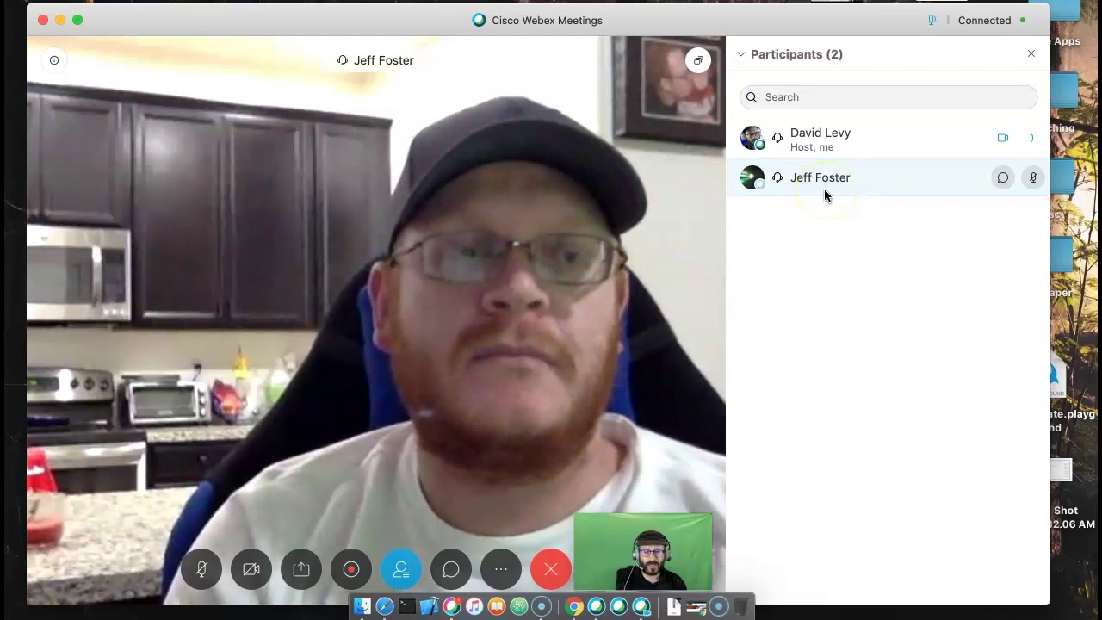
pyautogui.click(998, 179)
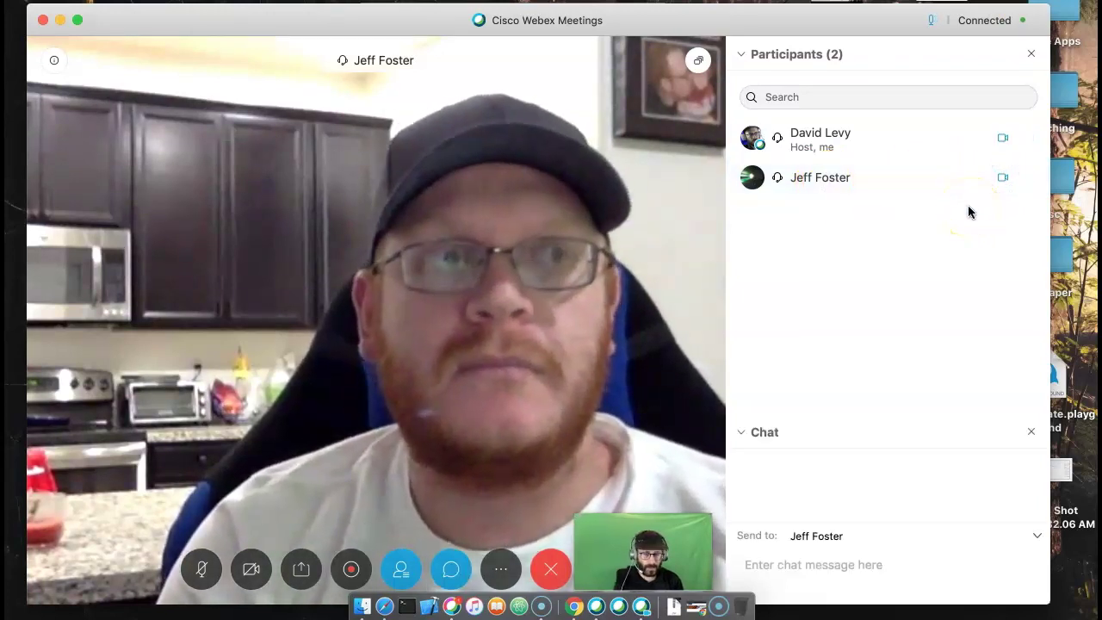
# Step: Send the private chat message 'test' to the invited participant
pyautogui.click(885, 565)
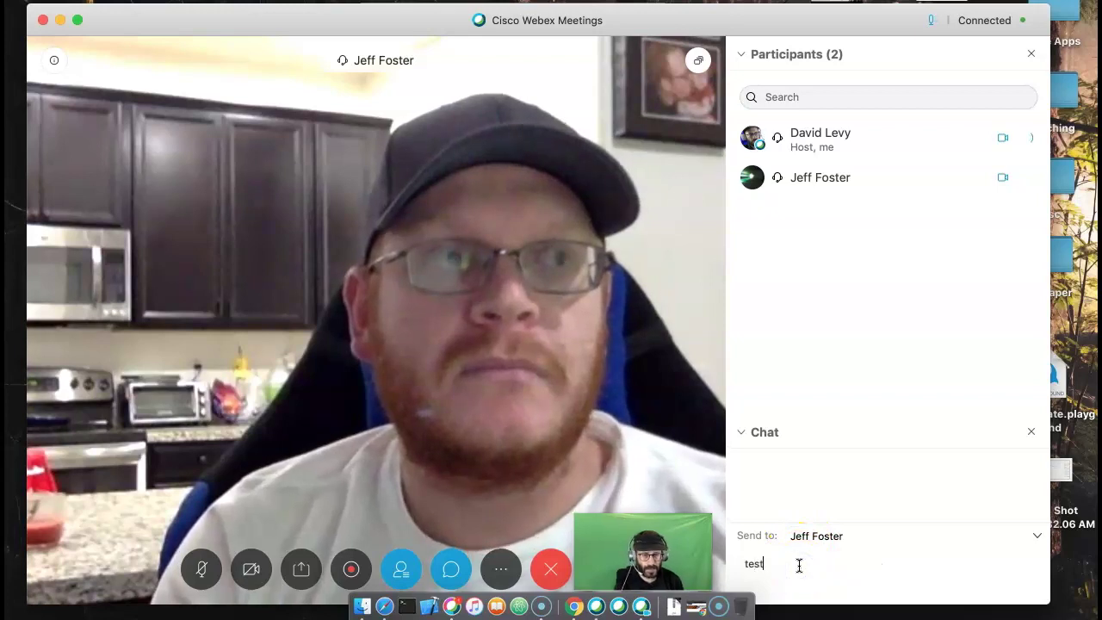
pyautogui.press('Return')
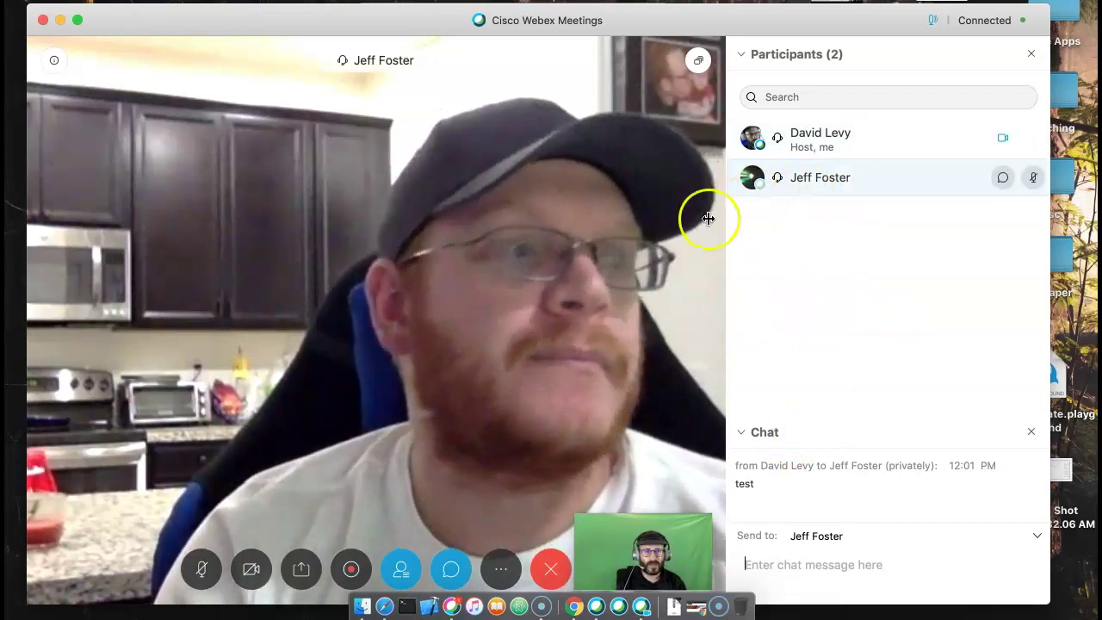
pyautogui.rightClick(866, 181)
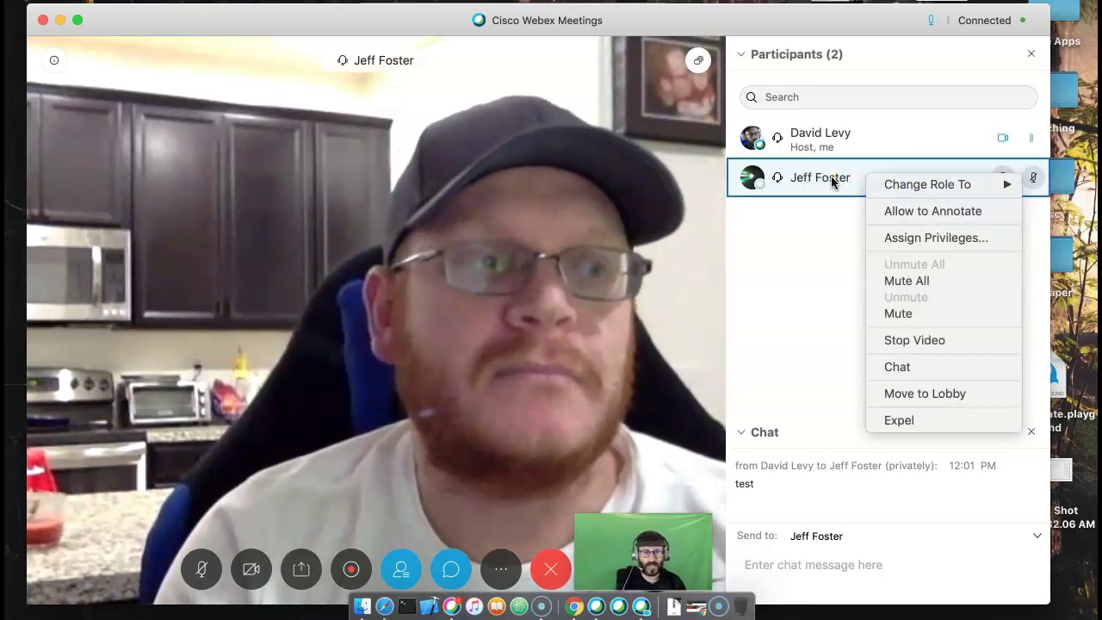
# Step: Mute the invited participant, then unmute them with the red mic icon on their row
pyautogui.click(900, 315)
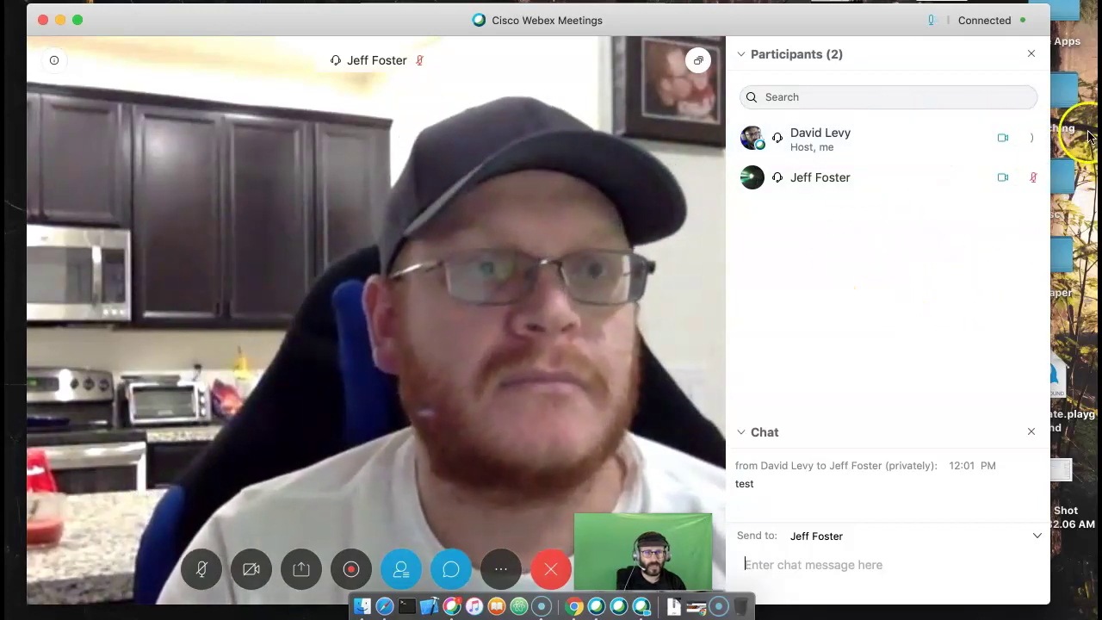
pyautogui.click(1033, 177)
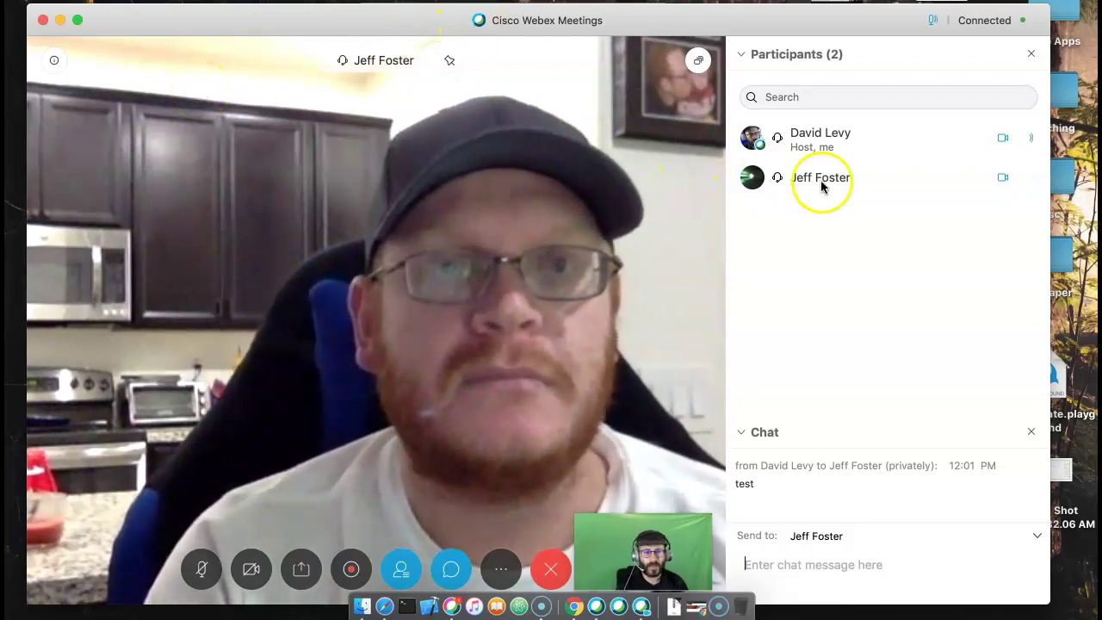
# Step: Move the participant to the lobby, confirm with Yes, then admit them back in
pyautogui.moveTo(866, 187)
pyautogui.rightClick(939, 185)
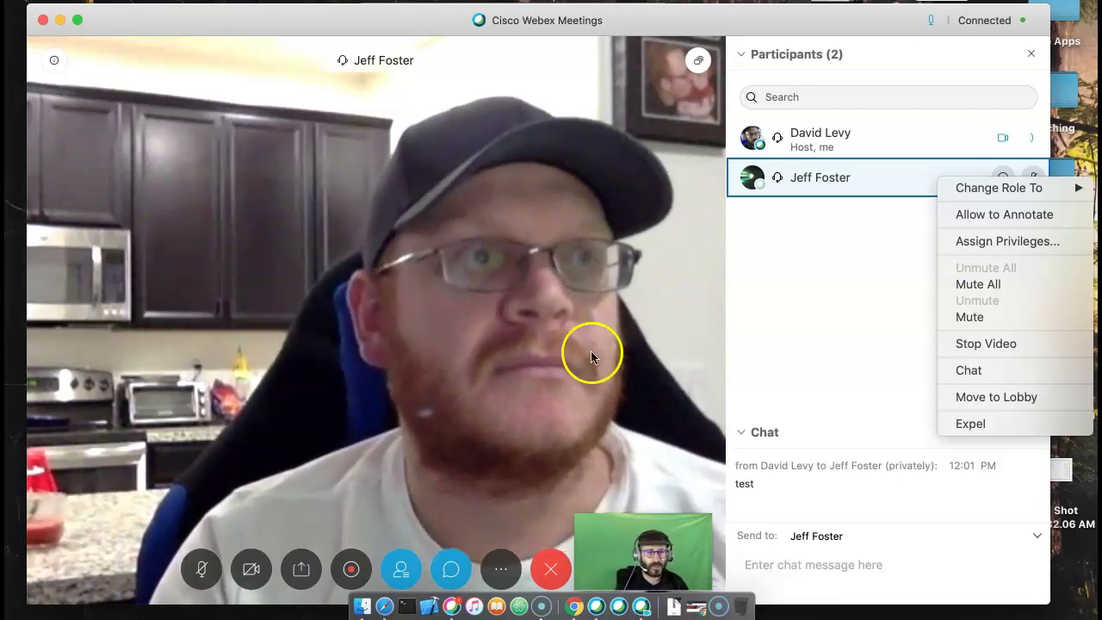
pyautogui.click(982, 401)
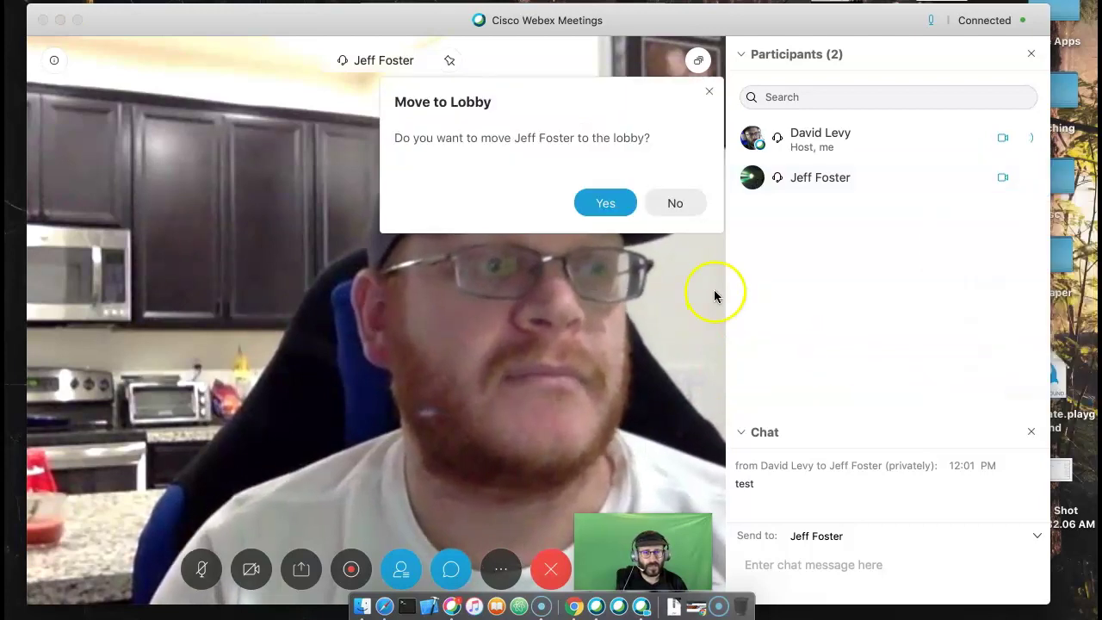
pyautogui.click(605, 202)
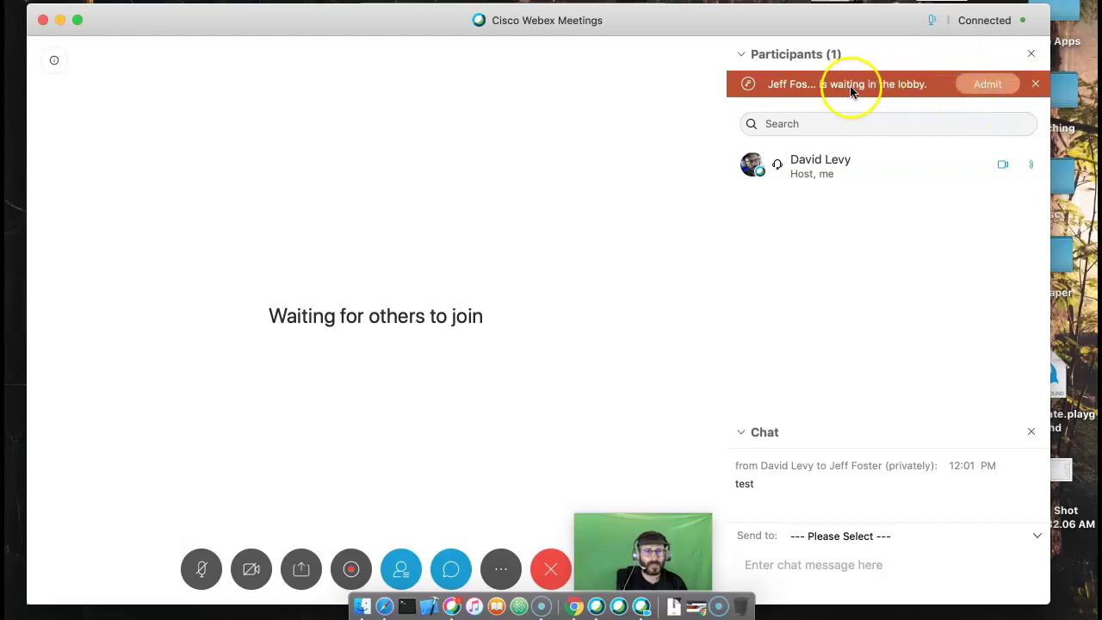
pyautogui.click(989, 86)
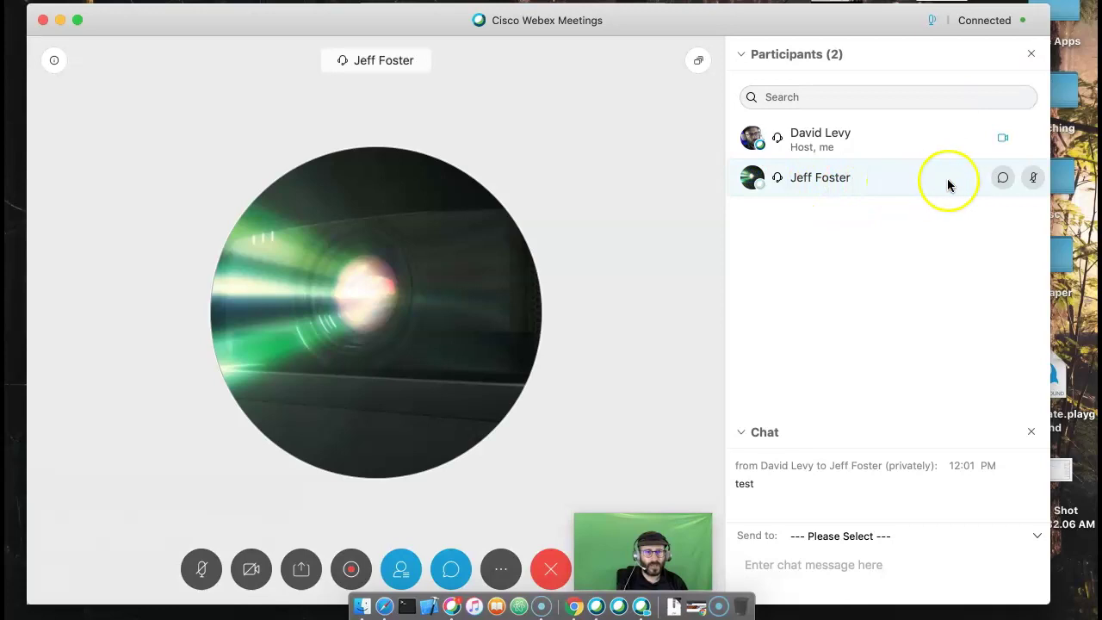
# Step: Choose Mute All from the participant's context menu to silence all attendees
pyautogui.rightClick(883, 183)
pyautogui.moveTo(912, 188)
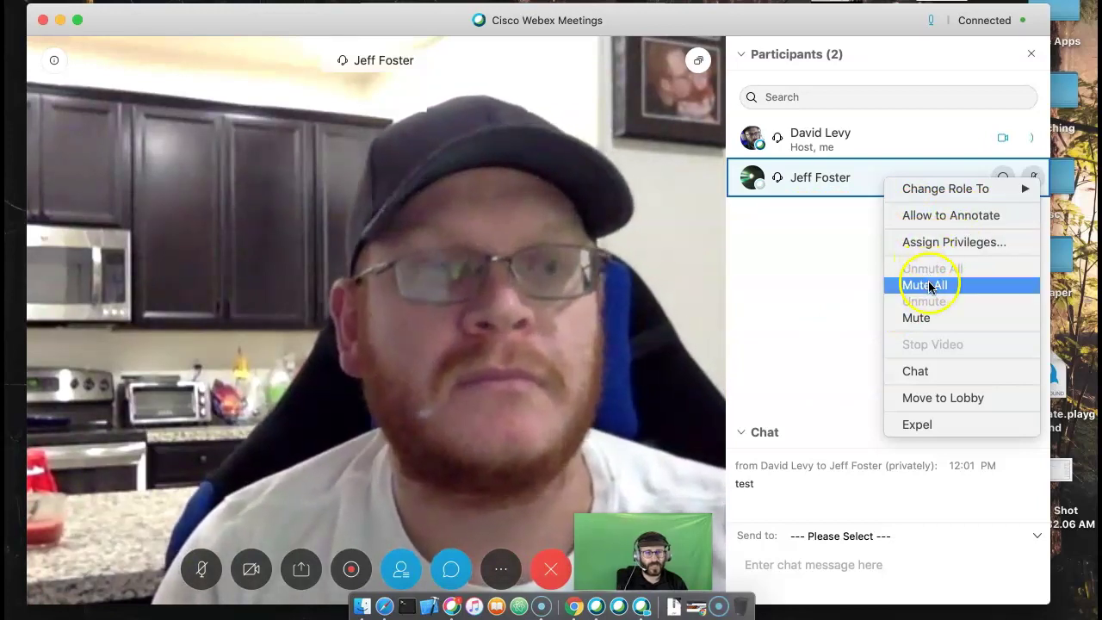
pyautogui.click(814, 249)
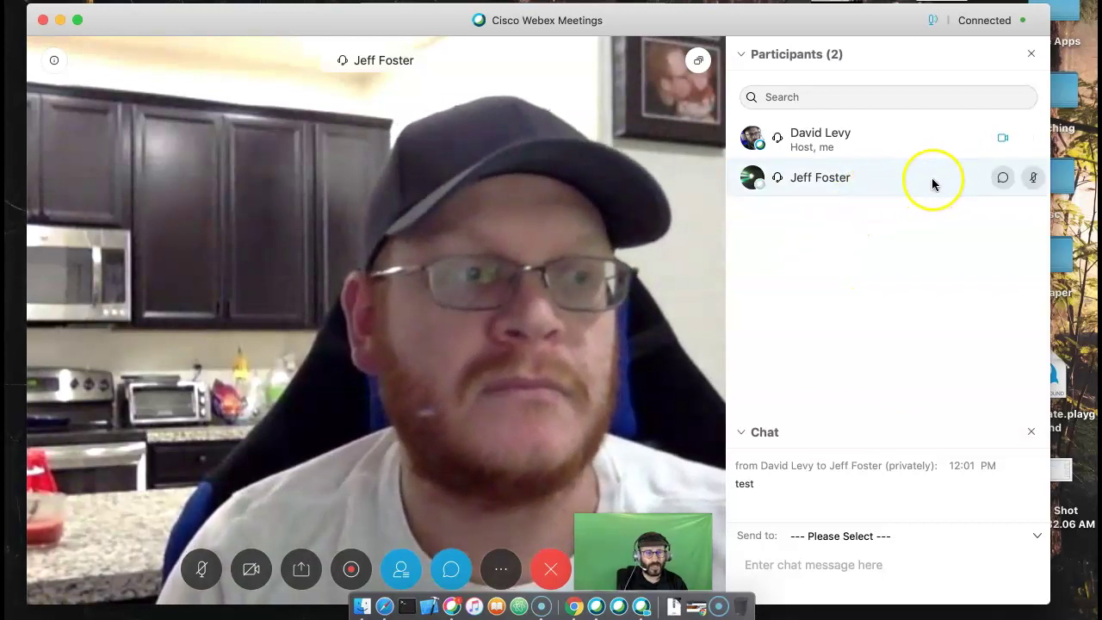
pyautogui.rightClick(923, 179)
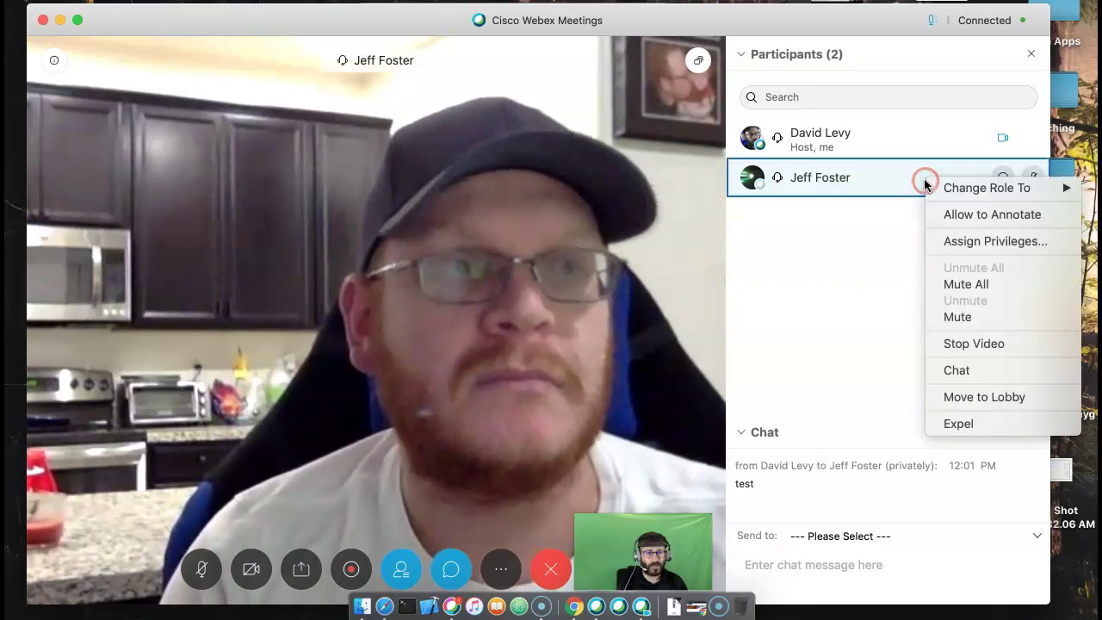
pyautogui.click(960, 288)
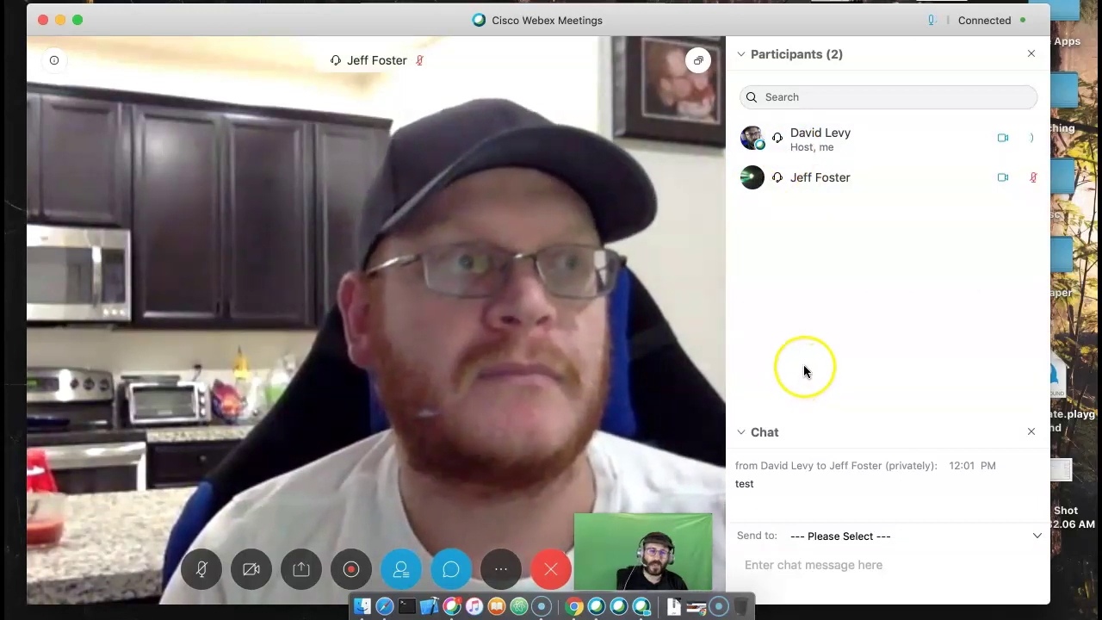
pyautogui.rightClick(878, 179)
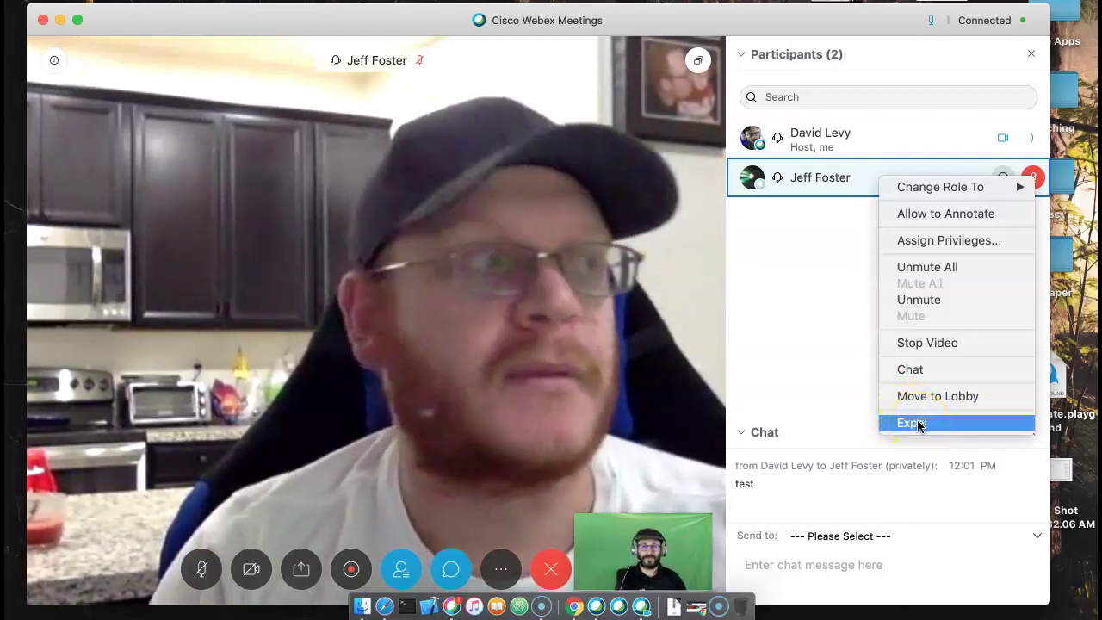
# Step: Expel the invited participant and confirm with Yes
pyautogui.click(917, 424)
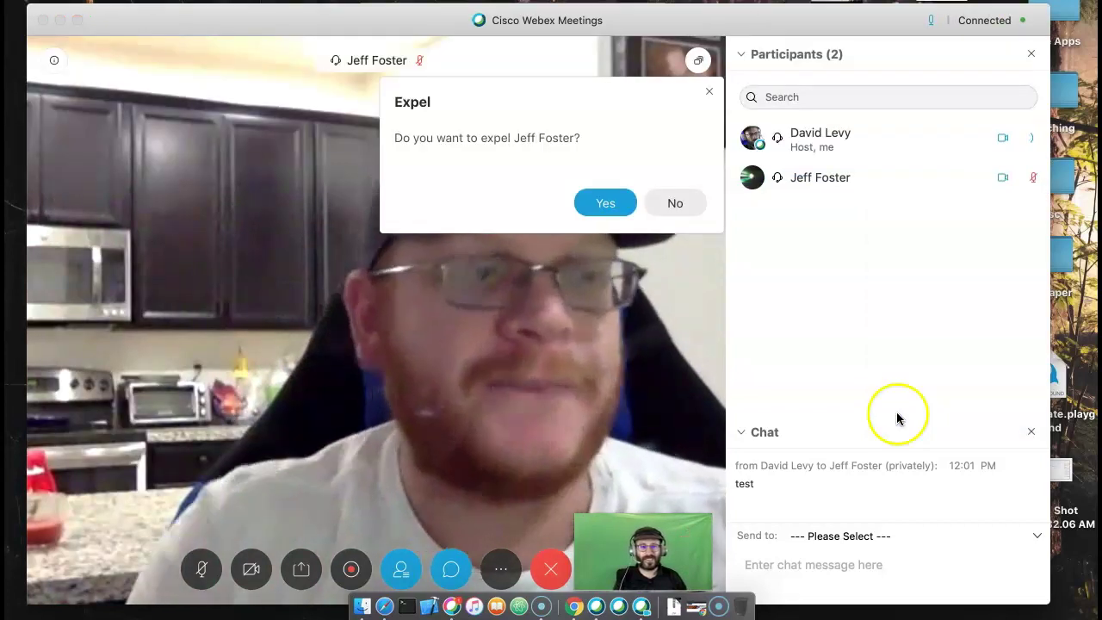
pyautogui.click(614, 204)
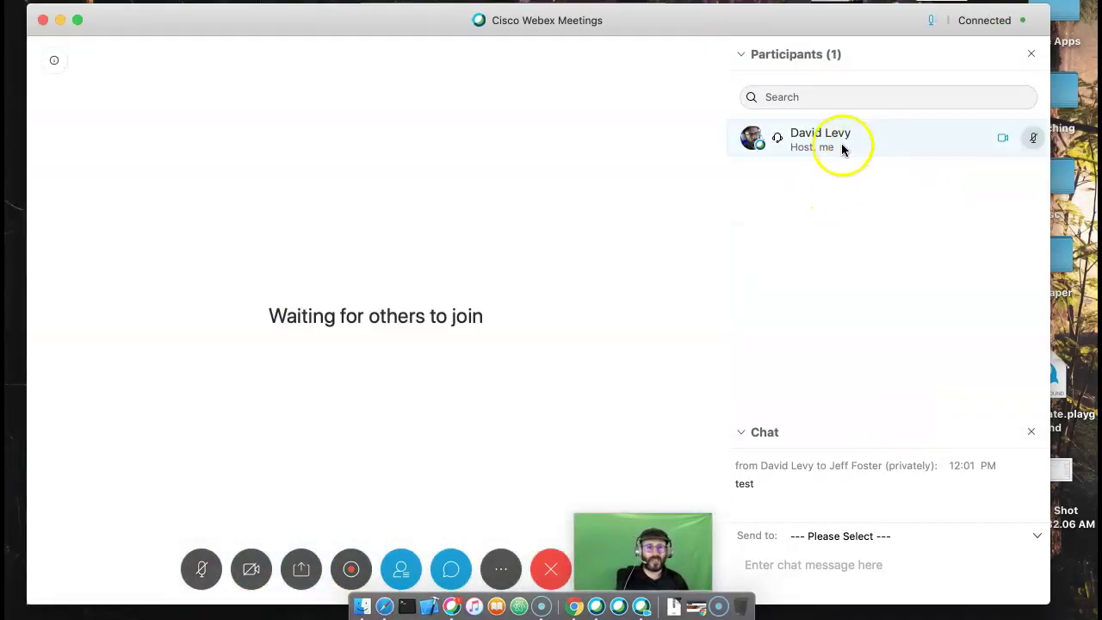
# Step: Shift the meeting window slightly left and drag its right edge out to widen it
pyautogui.moveTo(383, 20); pyautogui.dragTo(404, 21)
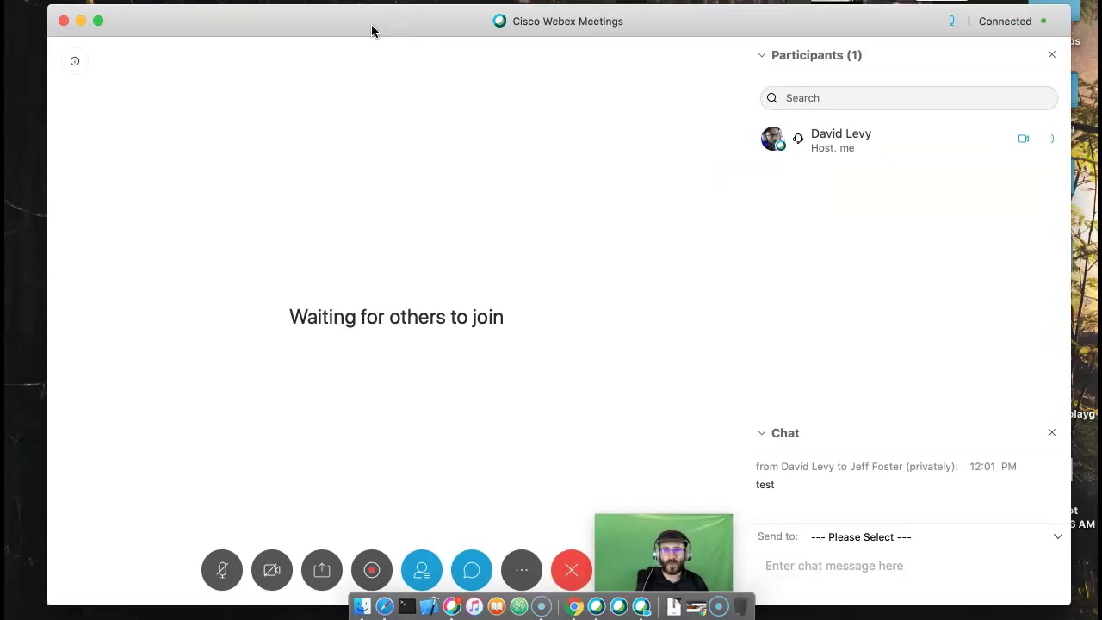
pyautogui.moveTo(372, 31); pyautogui.dragTo(332, 25)
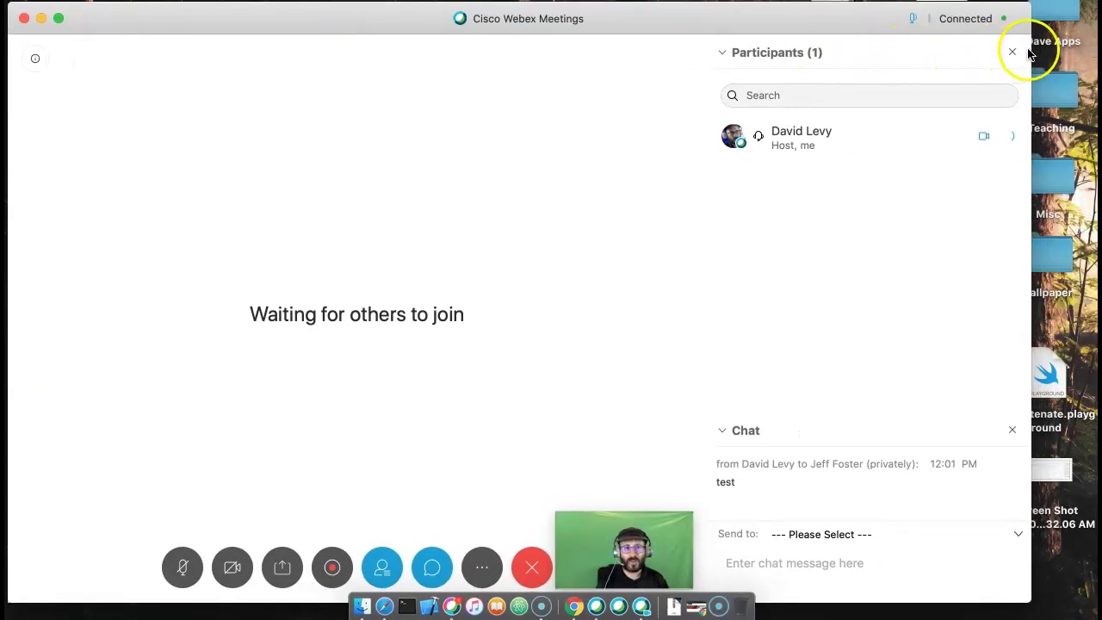
pyautogui.moveTo(1078, 52); pyautogui.dragTo(1100, 52)
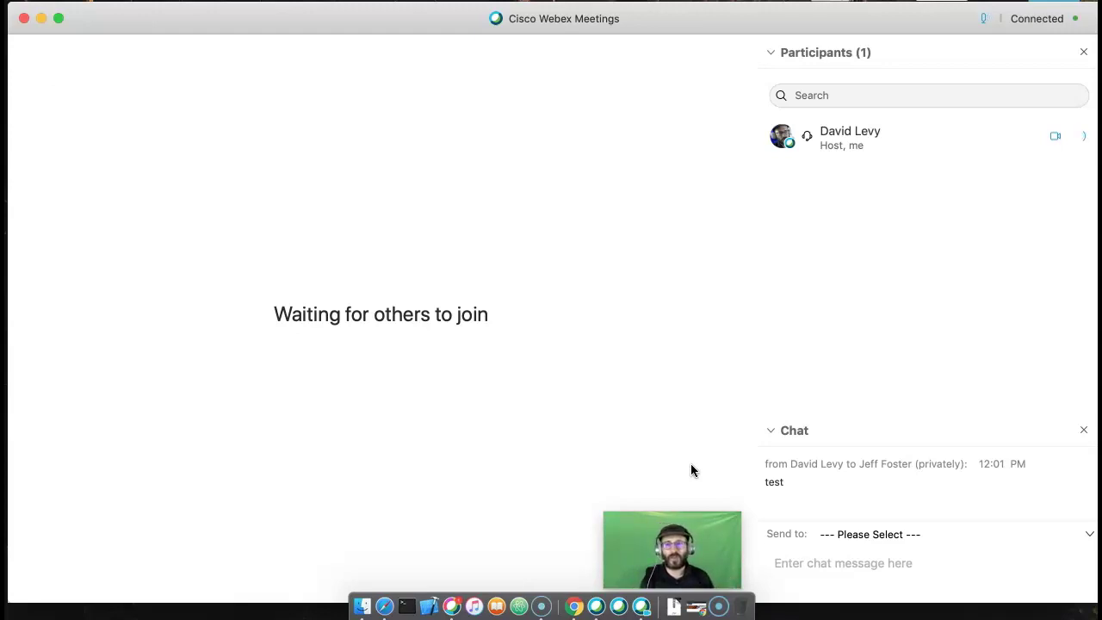
pyautogui.moveTo(492, 313)
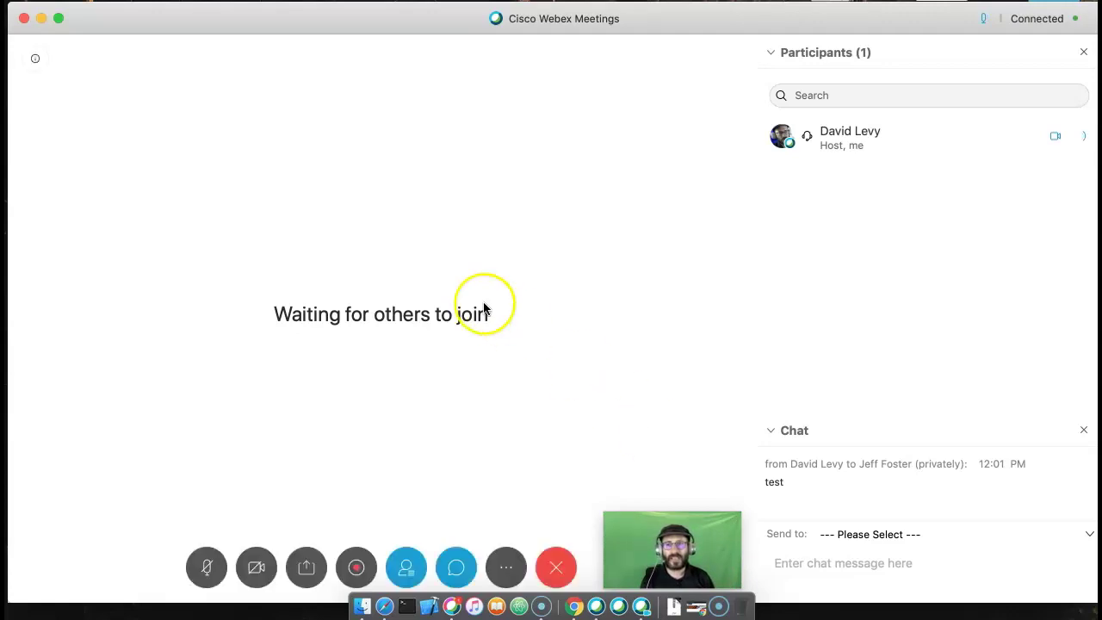